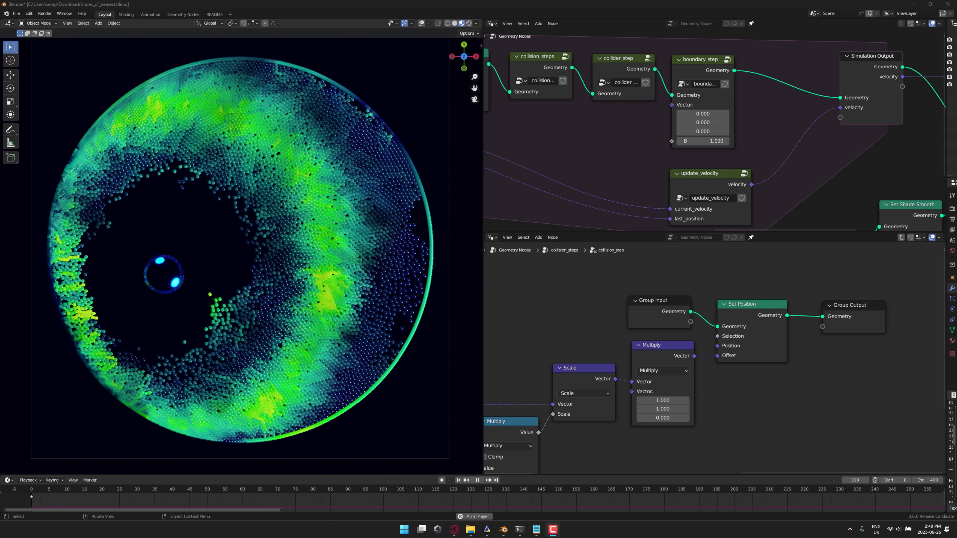
Examine the simulation zone's node chain from Simulation Input through the collision, collider, boundary and velocity groups to Simulation Output.
{"action": "middle_click_drag", "start_coordinate": [524, 193], "coordinate": [728, 159]}
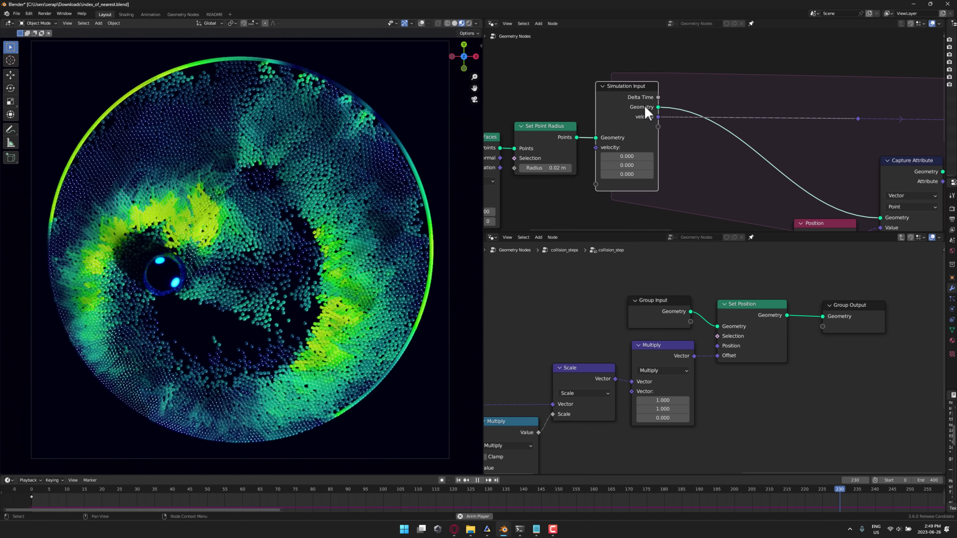
{"action": "middle_click_drag", "start_coordinate": [701, 153], "coordinate": [568, 103]}
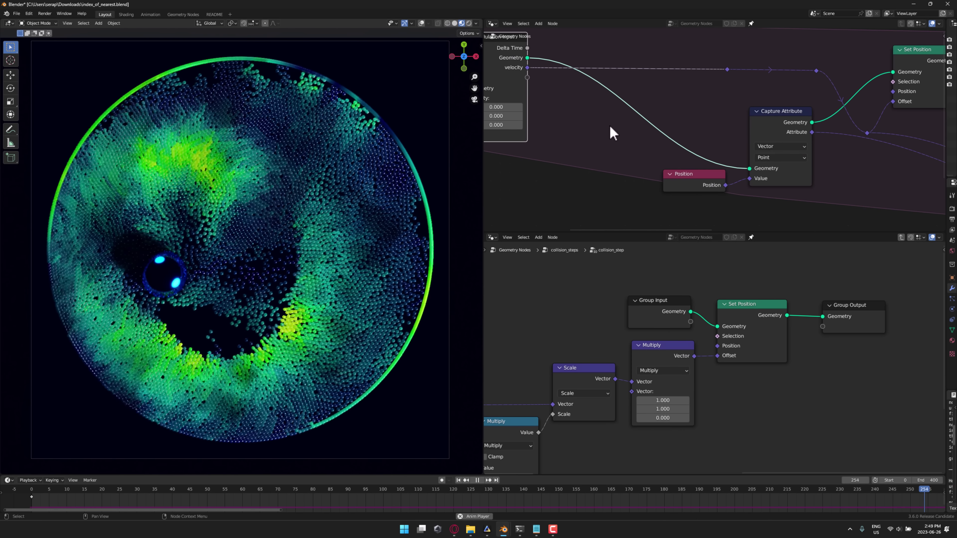
{"action": "middle_click_drag", "start_coordinate": [636, 137], "coordinate": [537, 124]}
{"action": "middle_click_drag", "start_coordinate": [721, 147], "coordinate": [597, 159]}
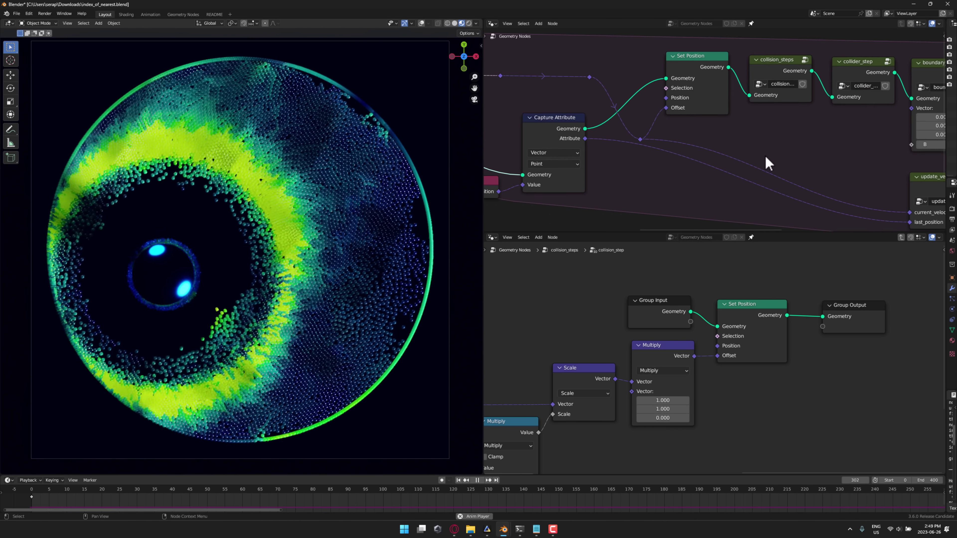
{"action": "middle_click_drag", "start_coordinate": [765, 155], "coordinate": [618, 144]}
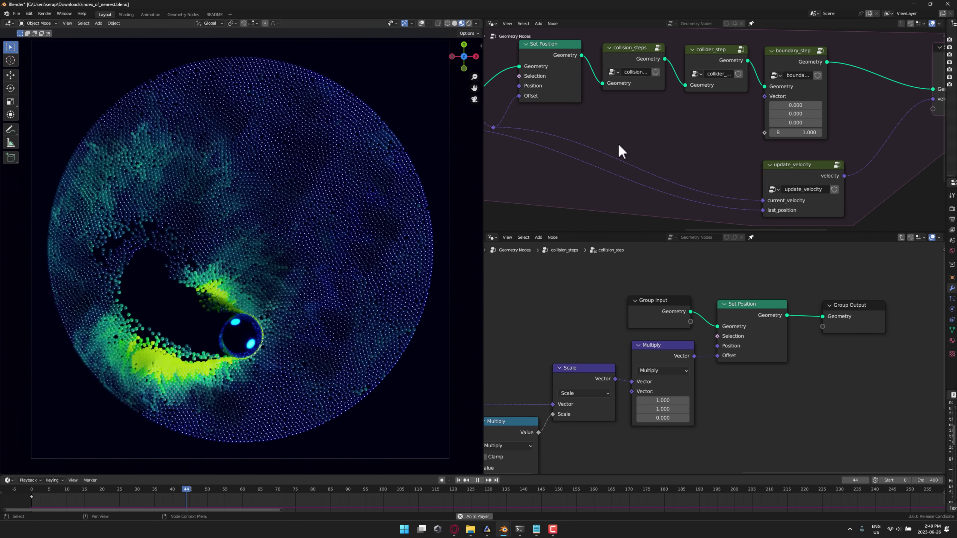
{"action": "mouse_move", "coordinate": [707, 139]}
{"action": "middle_mouse_down"}
{"action": "mouse_move", "coordinate": [698, 157]}
{"action": "mouse_move", "coordinate": [584, 171]}
{"action": "middle_mouse_up"}
{"action": "middle_click_drag", "start_coordinate": [776, 181], "coordinate": [737, 139]}
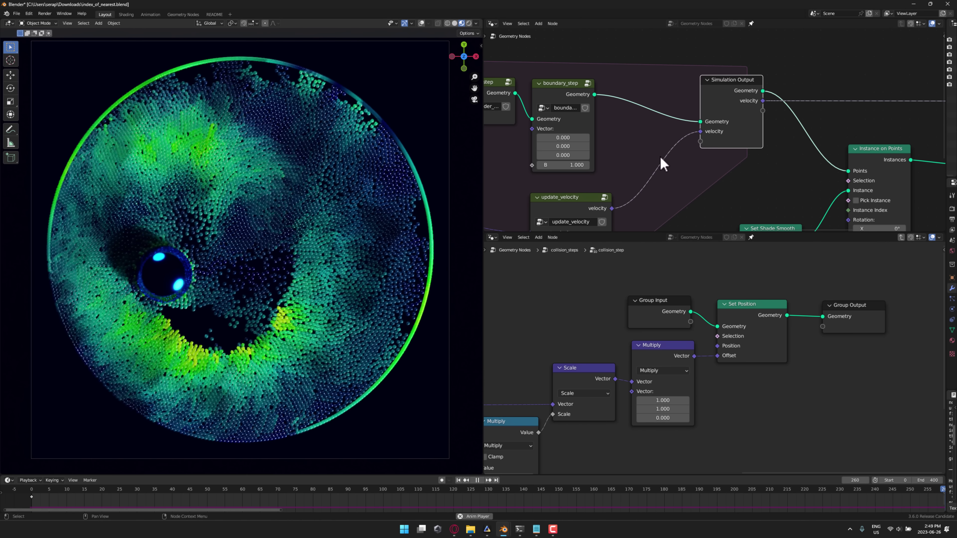
Examine the Simulation Input and Output nodes and the Instance on Points and Set Material nodes that follow the simulation zone.
{"action": "middle_click_drag", "start_coordinate": [664, 164], "coordinate": [729, 123]}
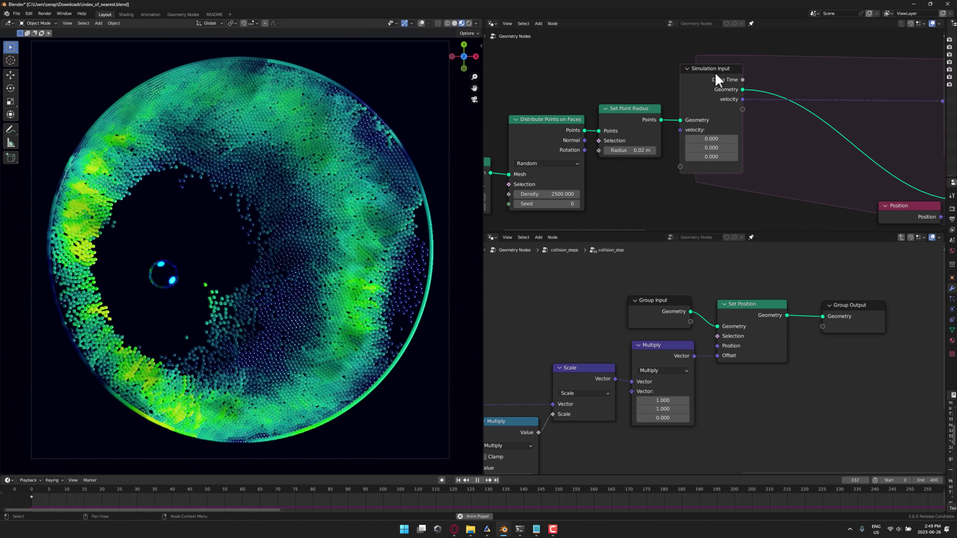
{"action": "left_click", "coordinate": [718, 80]}
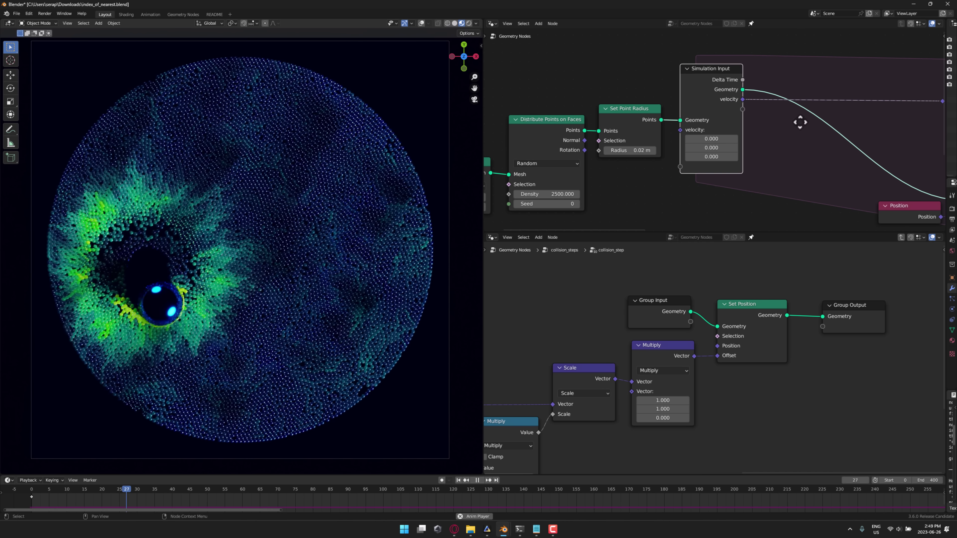
{"action": "middle_click_drag", "start_coordinate": [799, 122], "coordinate": [684, 135]}
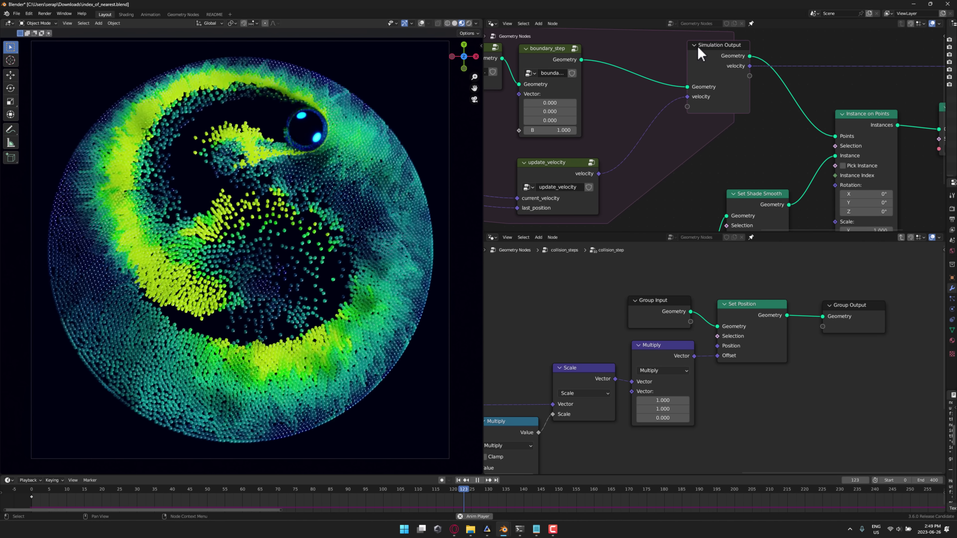
{"action": "middle_click_drag", "start_coordinate": [762, 123], "coordinate": [757, 83]}
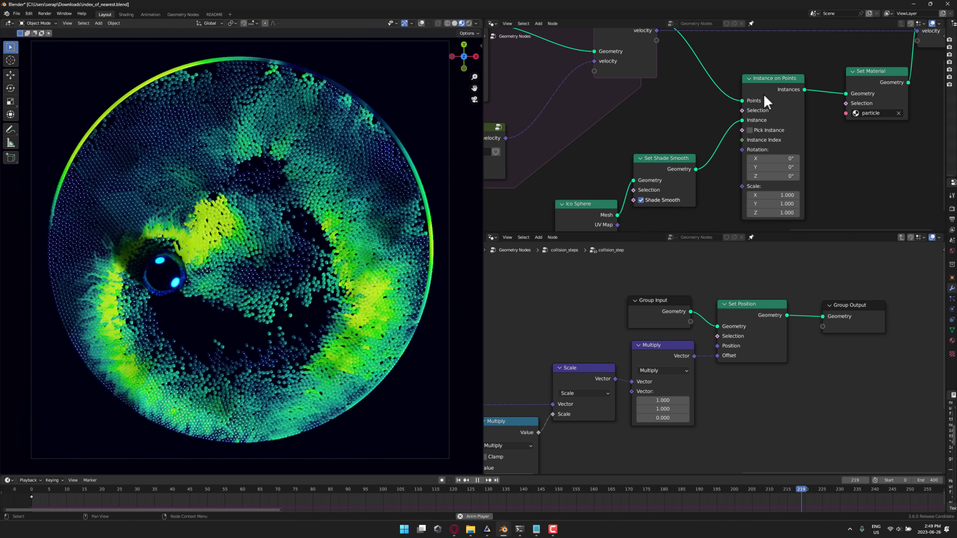
{"action": "scroll", "coordinate": [684, 171], "scroll_direction": "down", "scroll_amount": 4}
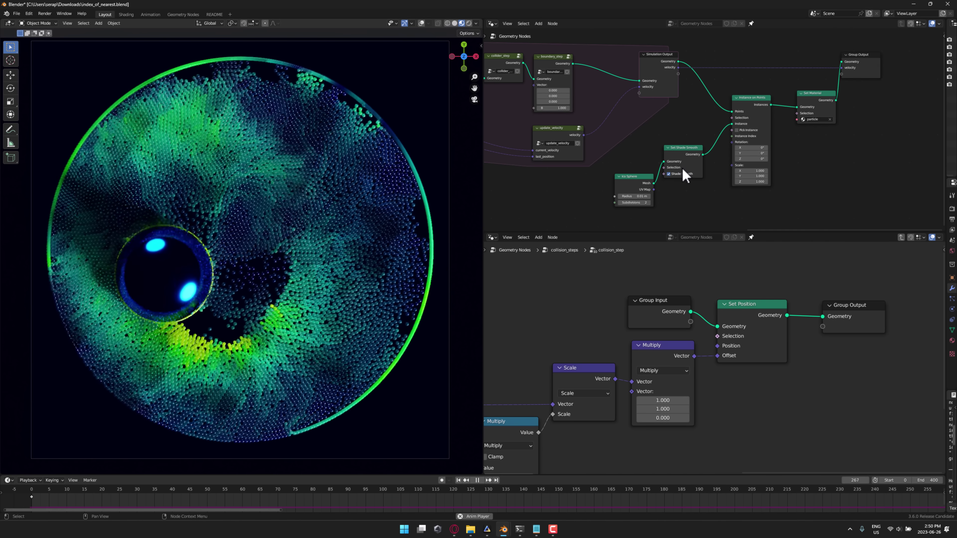
{"action": "middle_click_drag", "start_coordinate": [652, 145], "coordinate": [744, 154]}
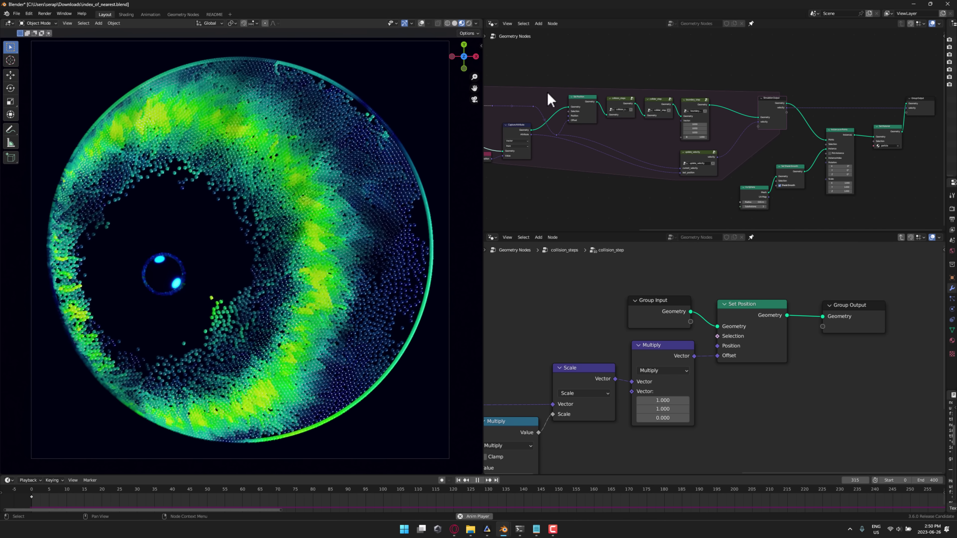
{"action": "middle_click_drag", "start_coordinate": [547, 98], "coordinate": [678, 90]}
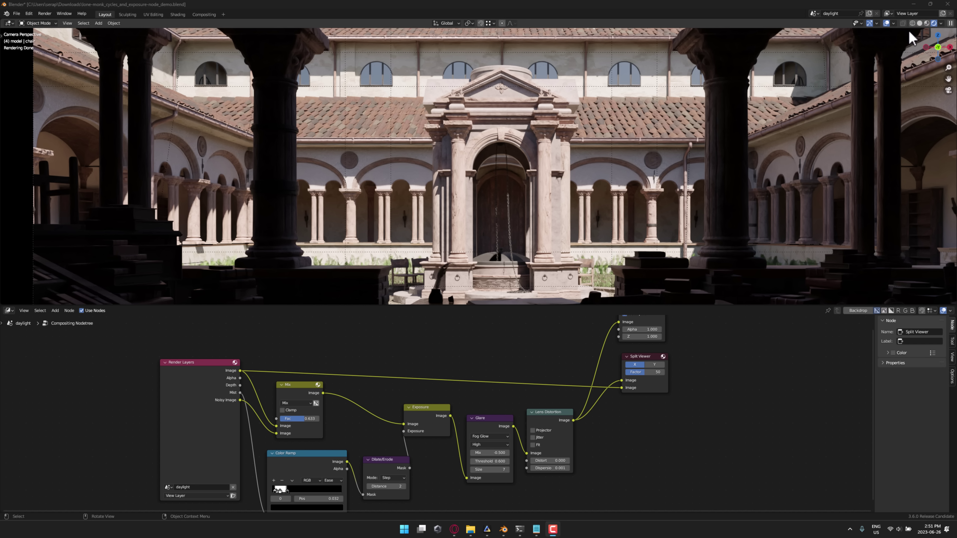
Set the viewport shading's Compositor option to Always.
{"action": "left_click", "coordinate": [941, 23]}
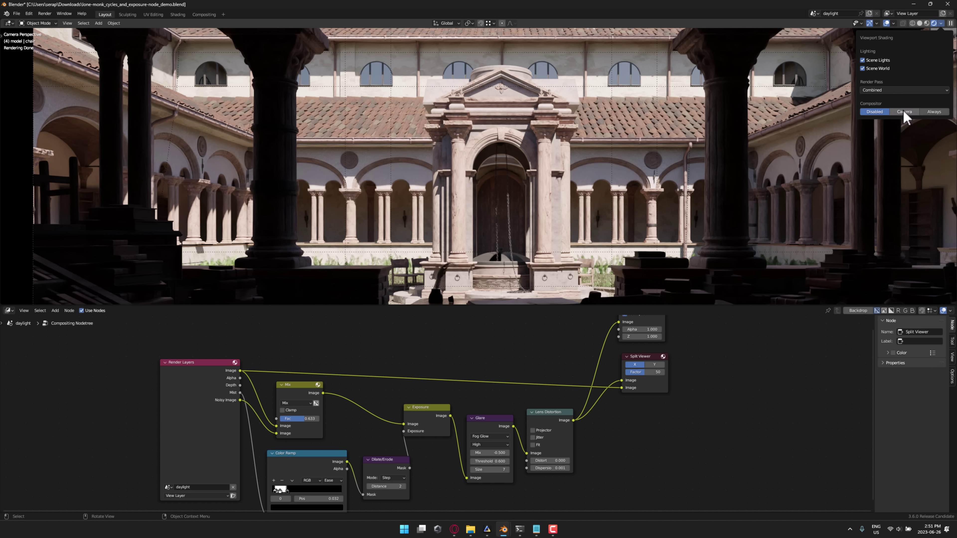
{"action": "left_click", "coordinate": [935, 113]}
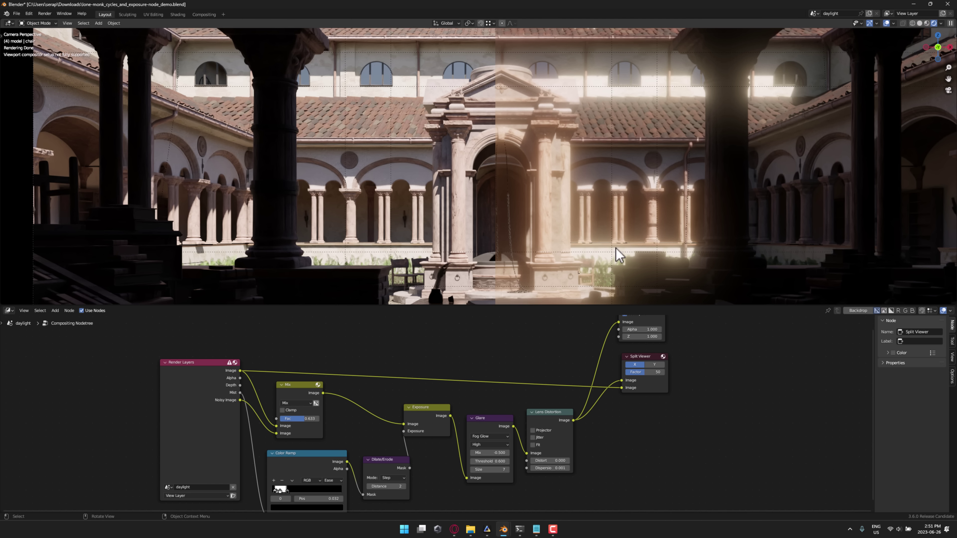
Adjust the Mix node's factor, set the Glare threshold to 1.100 and the Lens Distortion distort to -0.400.
{"action": "mouse_move", "coordinate": [308, 424]}
{"action": "left_mouse_down"}
{"action": "mouse_move", "coordinate": [299, 425]}
{"action": "mouse_move", "coordinate": [321, 424]}
{"action": "left_mouse_up"}
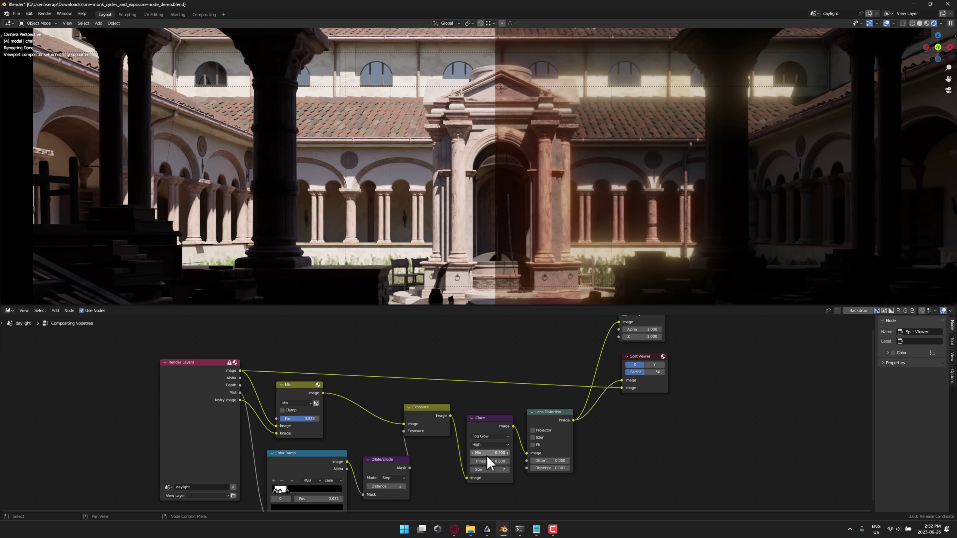
{"action": "left_click_drag", "start_coordinate": [490, 461], "coordinate": [520, 462]}
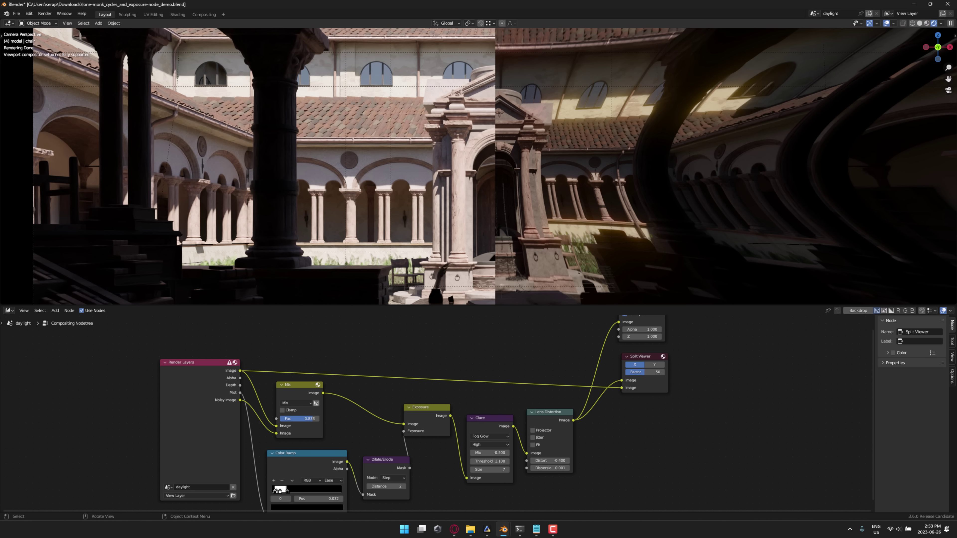
Switch to the web browser and read the AMD known limitations in the Cycles 3.6 release notes.
{"action": "key", "text": "alt+Tab"}
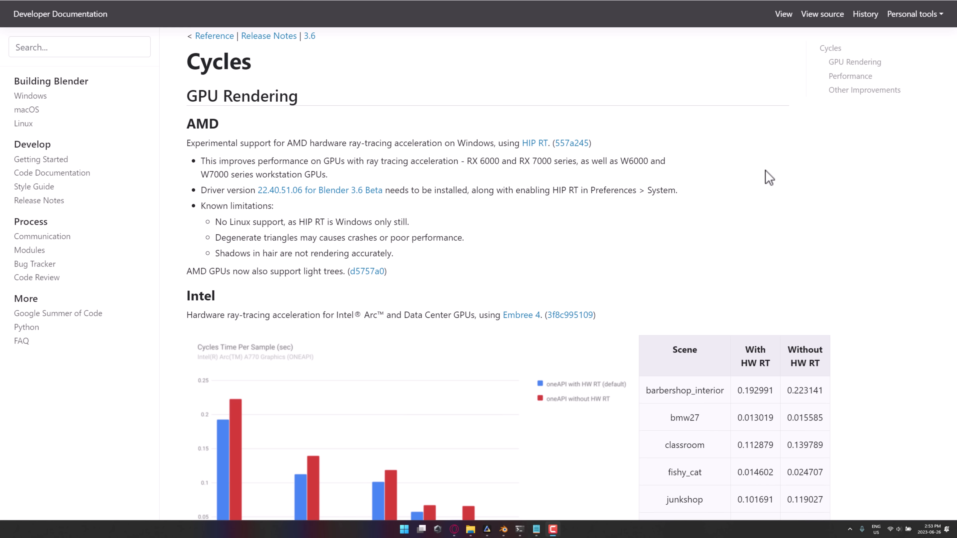
{"action": "left_click_drag", "start_coordinate": [214, 222], "coordinate": [439, 224]}
{"action": "left_click", "coordinate": [439, 223]}
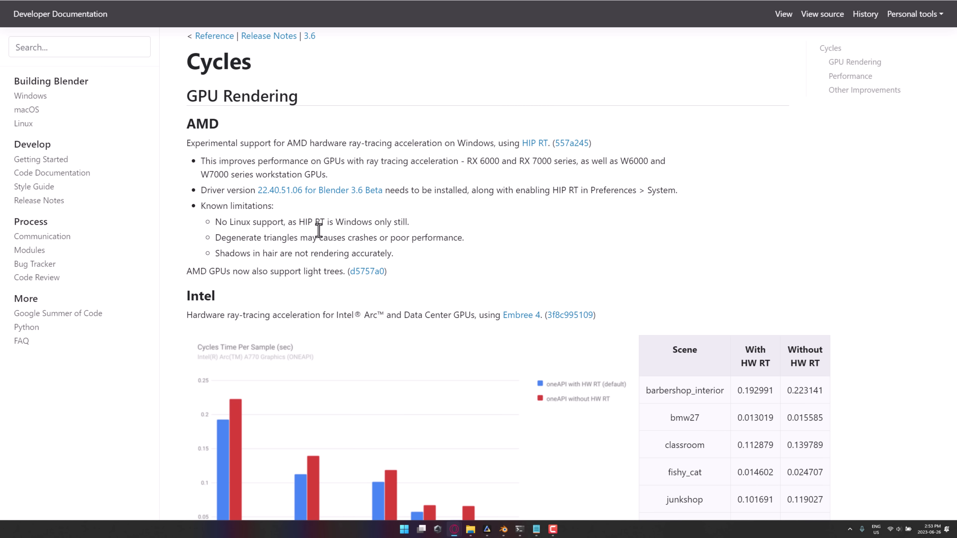
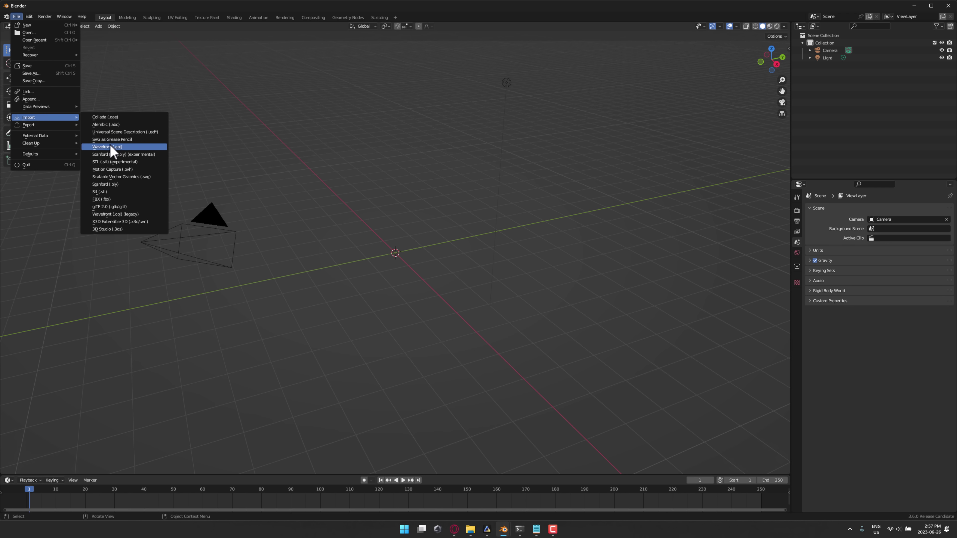
Import Fantasy Dragon.ply from the fantasy-dragon-ply folder in Downloads using the non-experimental Stanford (.ply) importer.
{"action": "left_click", "coordinate": [117, 186]}
{"action": "left_click", "coordinate": [314, 234]}
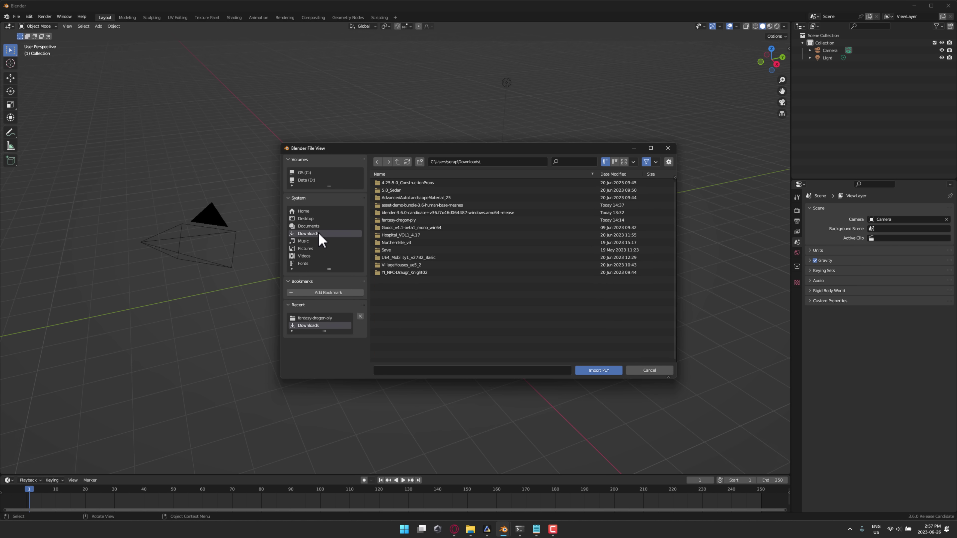
{"action": "double_click", "coordinate": [403, 220]}
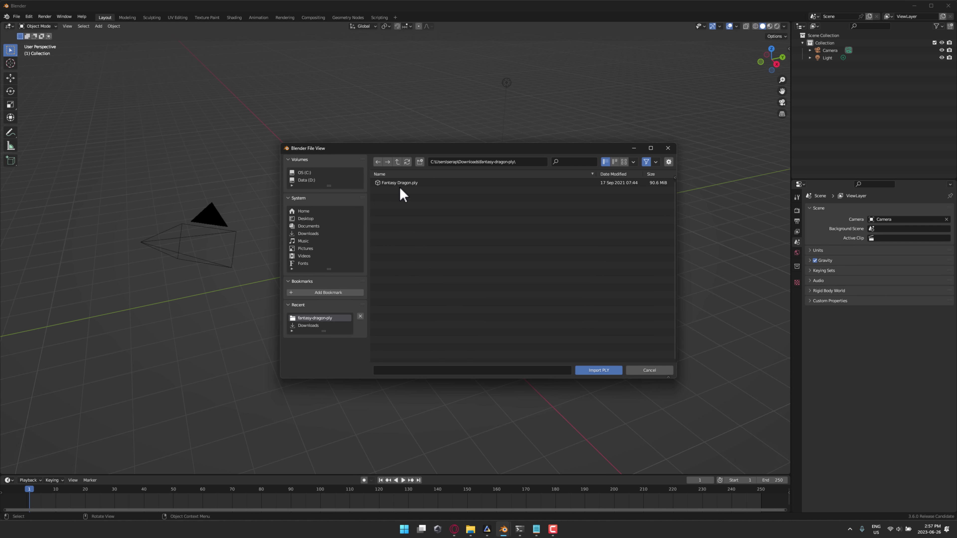
{"action": "double_click", "coordinate": [399, 184]}
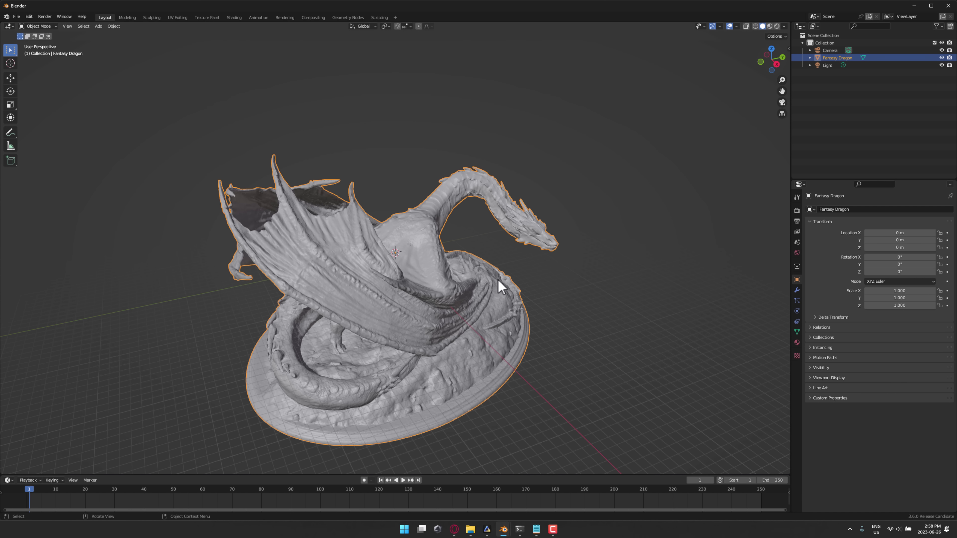
Inspect the imported dragon from another angle and delete it from the scene.
{"action": "middle_click_drag", "start_coordinate": [498, 281], "coordinate": [462, 282]}
{"action": "key", "text": "x"}
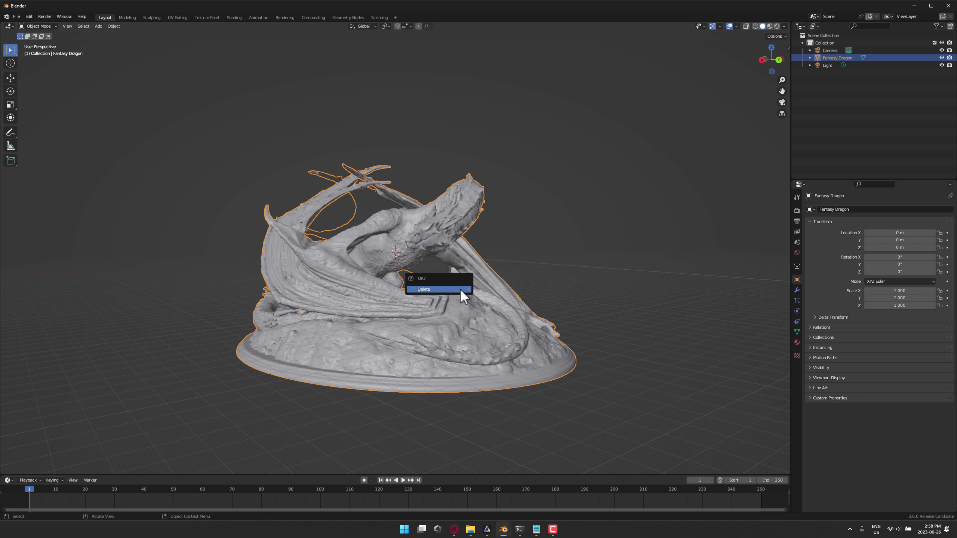
{"action": "left_click", "coordinate": [460, 290]}
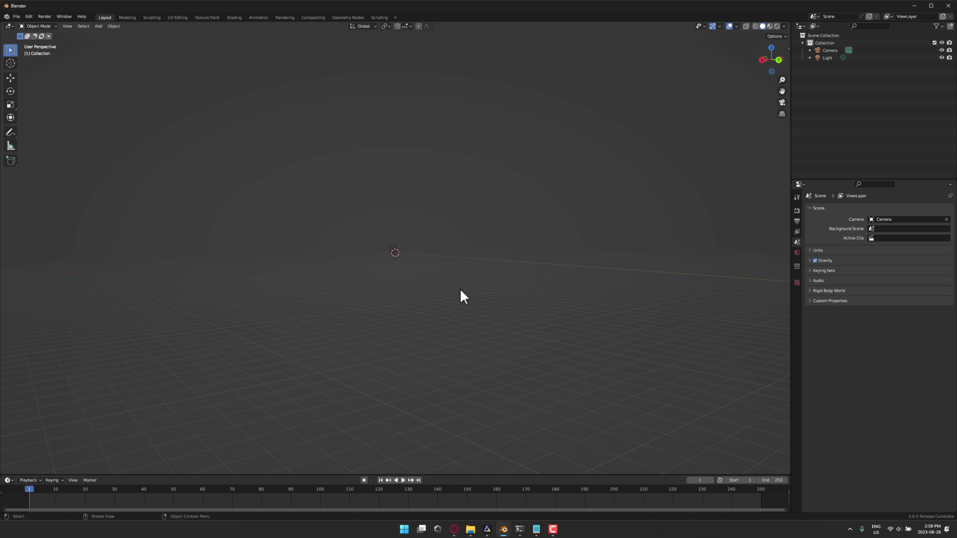
Import Fantasy Dragon.ply from the recent fantasy-dragon-ply folder using the experimental Stanford PLY importer, keeping the default import options.
{"action": "left_click", "coordinate": [21, 17]}
{"action": "mouse_move", "coordinate": [36, 118]}
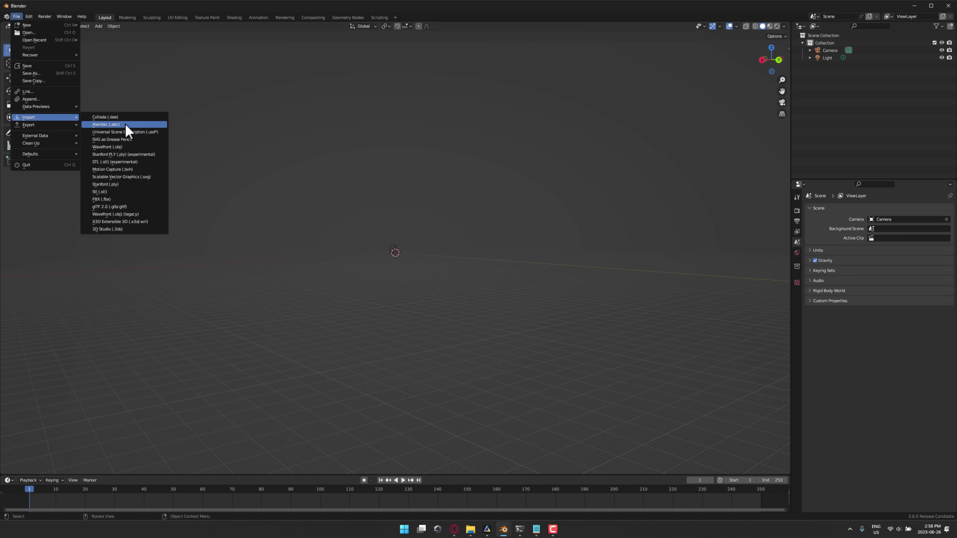
{"action": "left_click", "coordinate": [114, 154]}
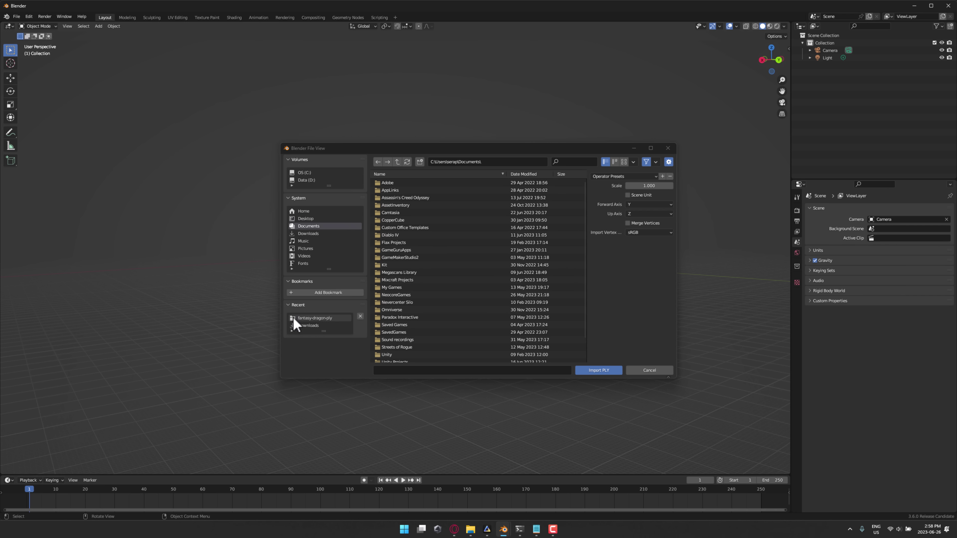
{"action": "left_click", "coordinate": [305, 318]}
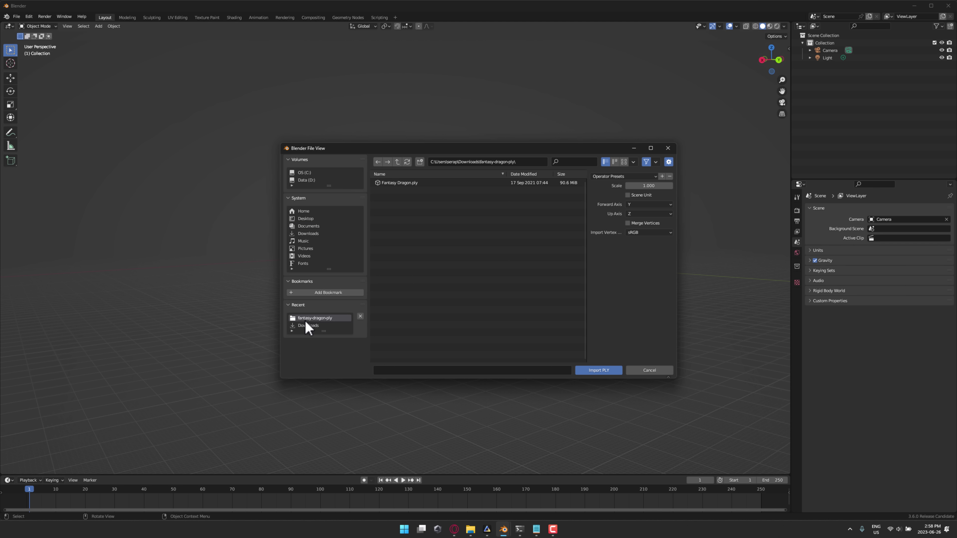
{"action": "left_click", "coordinate": [400, 183]}
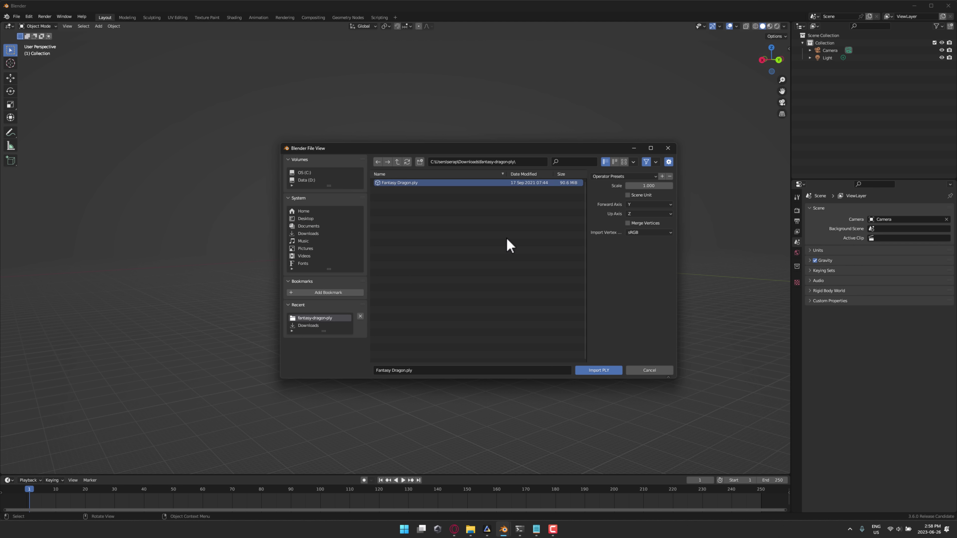
{"action": "left_click", "coordinate": [604, 369]}
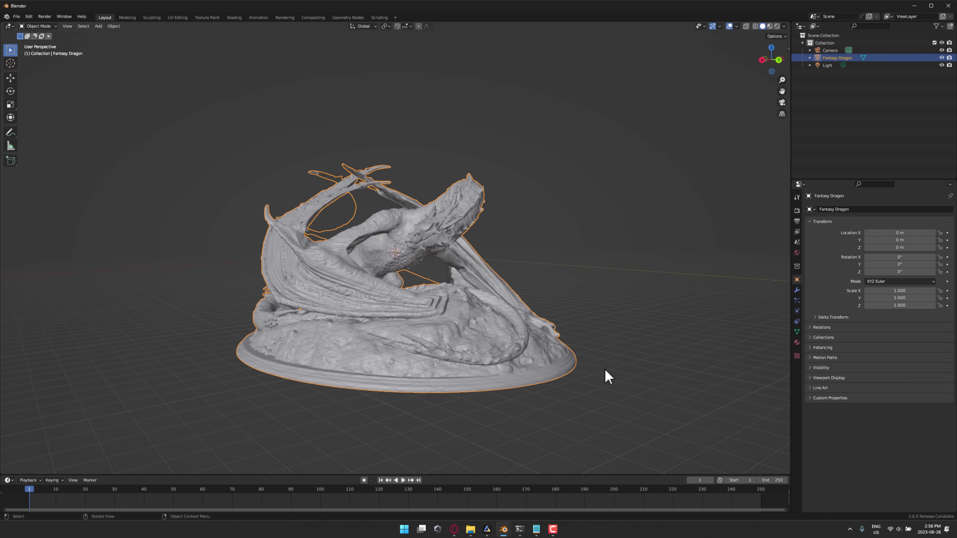
{"action": "mouse_move", "coordinate": [550, 310]}
{"action": "middle_mouse_down"}
{"action": "mouse_move", "coordinate": [478, 310]}
{"action": "mouse_move", "coordinate": [532, 312]}
{"action": "middle_mouse_up"}
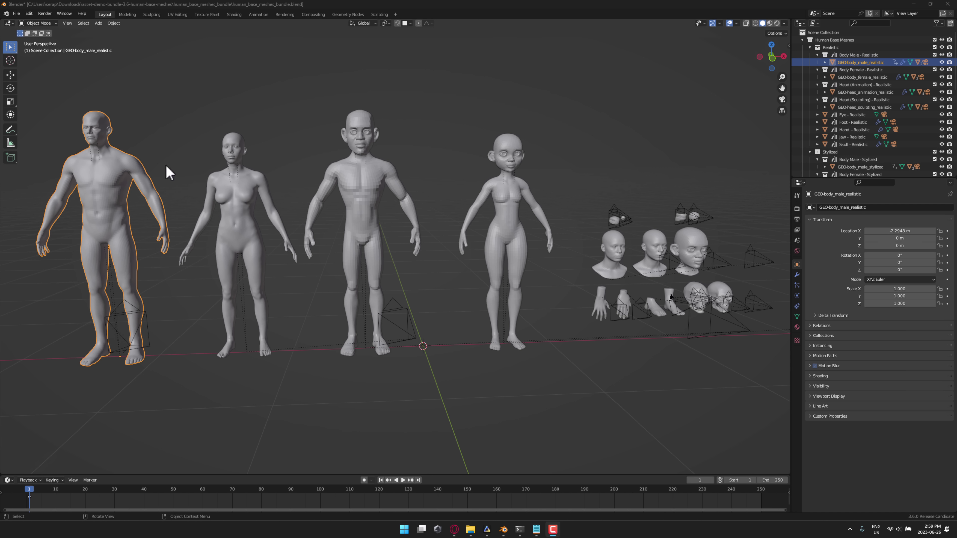
Select the realistic male body among the human base meshes.
{"action": "left_click", "coordinate": [244, 159]}
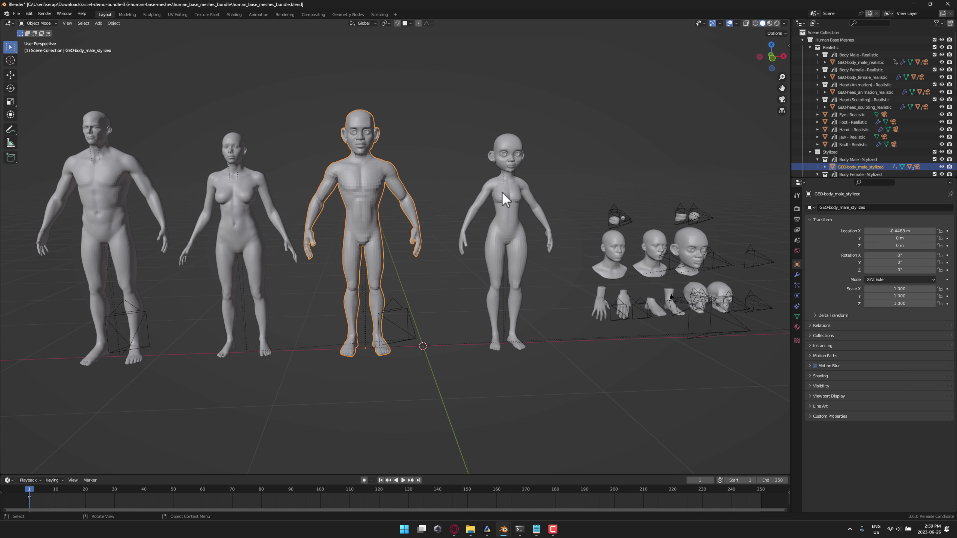
{"action": "left_click", "coordinate": [110, 188]}
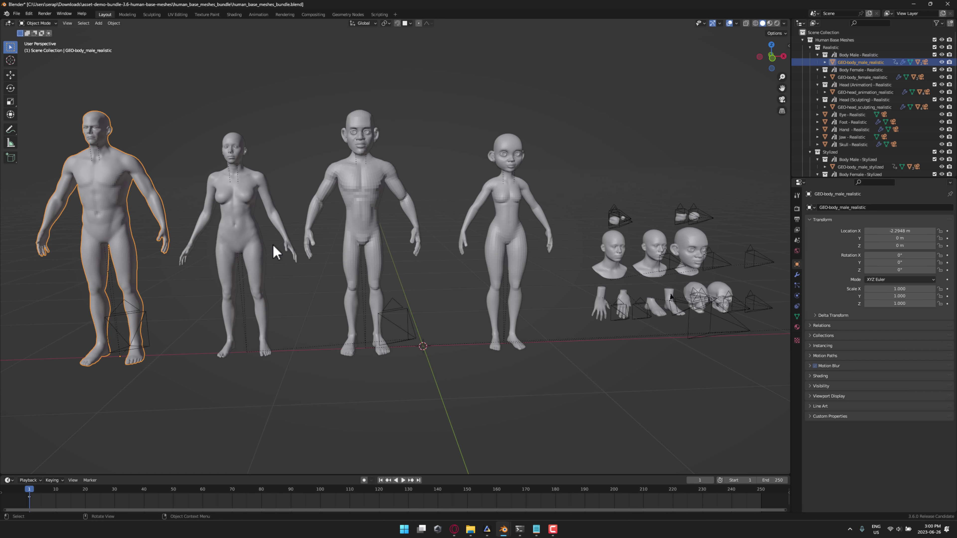
{"action": "middle_click_drag", "start_coordinate": [273, 250], "coordinate": [523, 244], "text": "shift"}
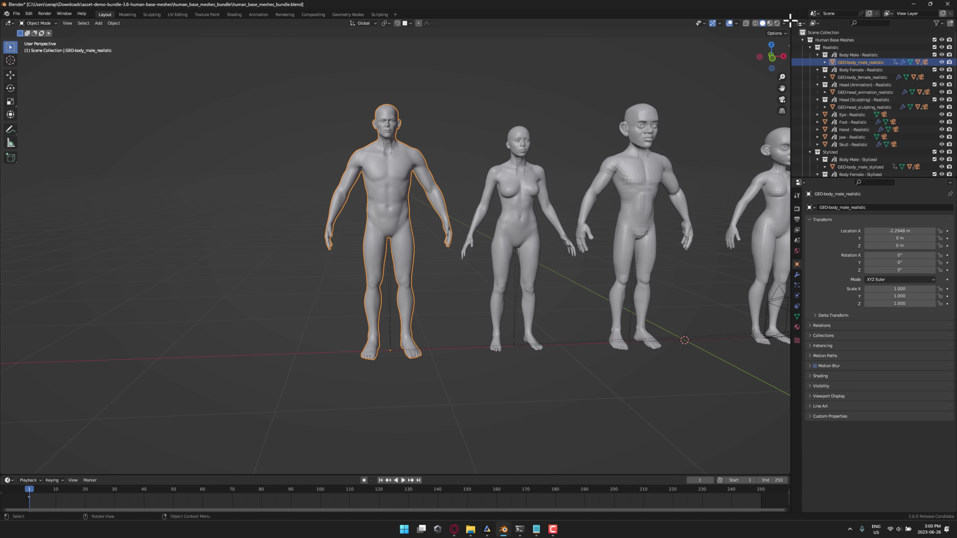
Split the 3D viewport into two side-by-side areas and show the UV Editor in the new one.
{"action": "left_click_drag", "start_coordinate": [788, 20], "coordinate": [364, 30]}
{"action": "left_click", "coordinate": [373, 22]}
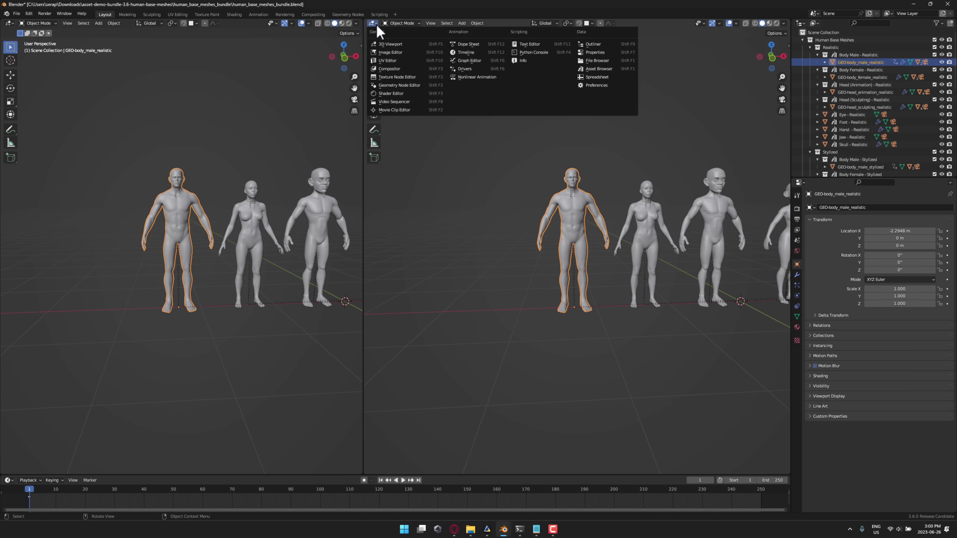
{"action": "left_click", "coordinate": [394, 62]}
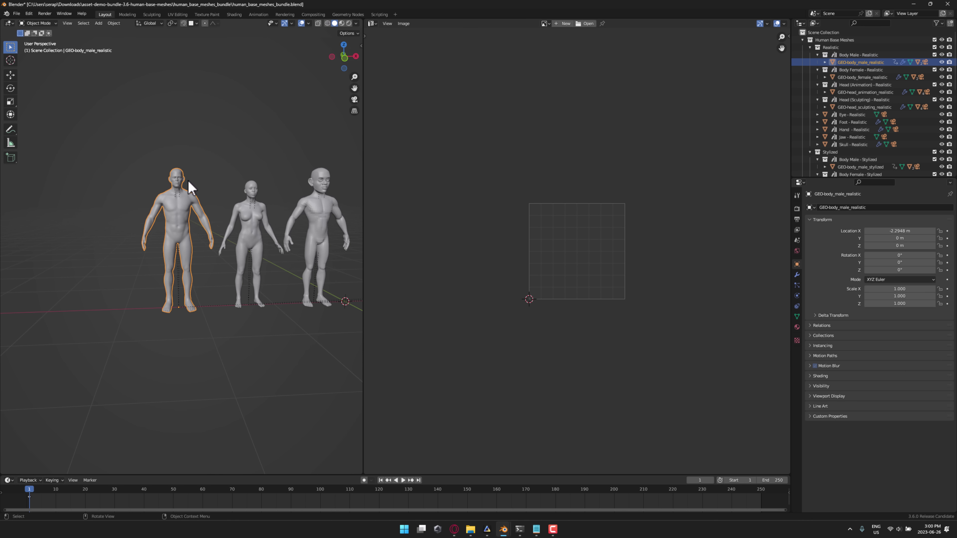
Enter Edit Mode on the realistic male body to show its UV layout around the first UDIM tile.
{"action": "key", "text": "Tab"}
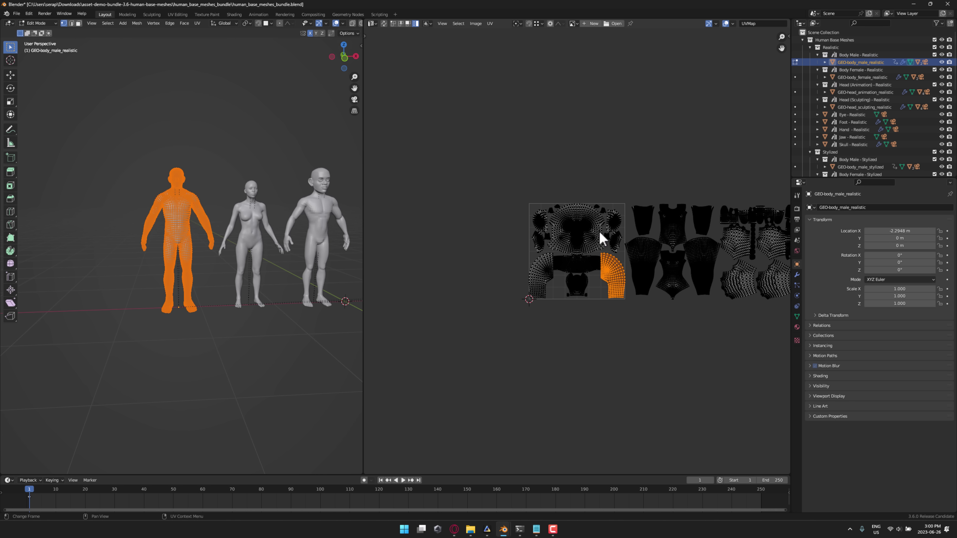
{"action": "scroll", "coordinate": [607, 243], "scroll_direction": "up", "scroll_amount": 5}
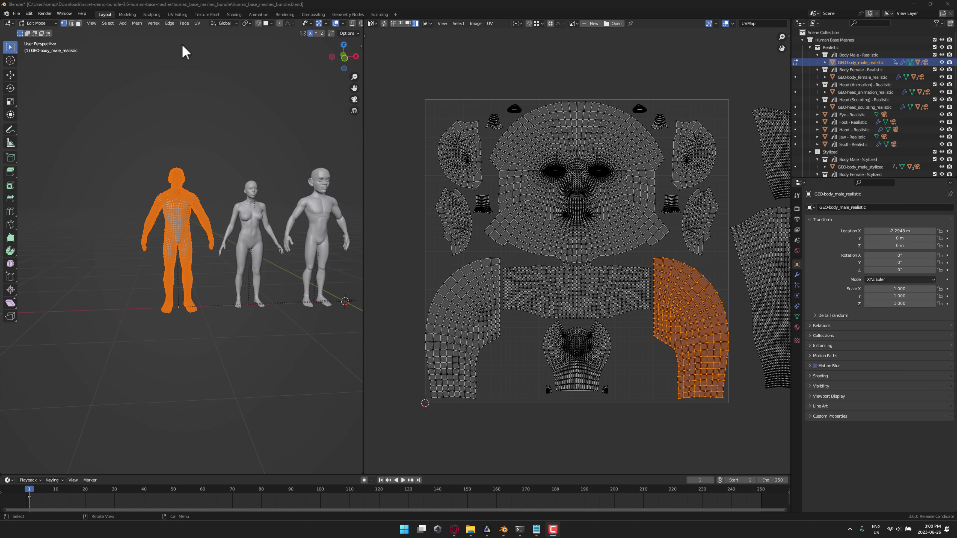
{"action": "left_click", "coordinate": [490, 24]}
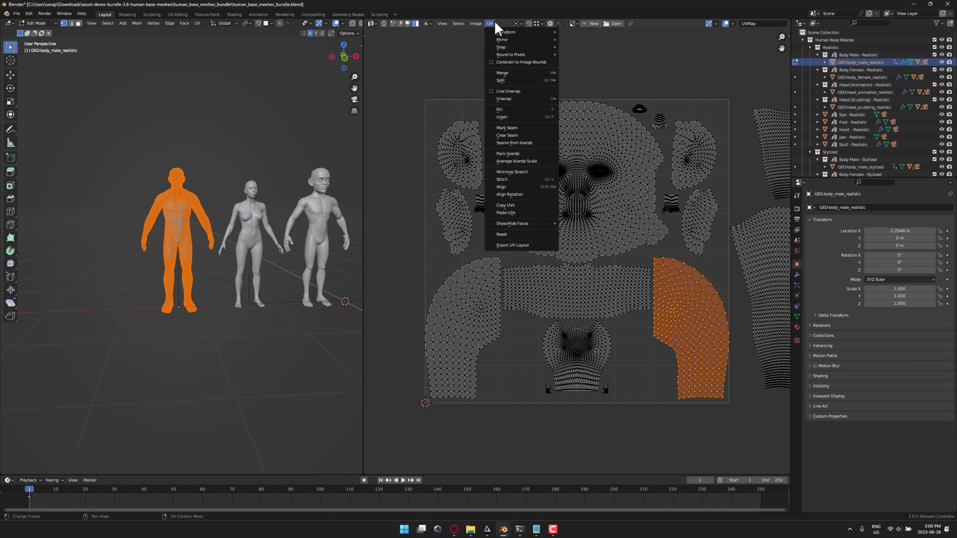
{"action": "left_click", "coordinate": [573, 287]}
{"action": "left_click", "coordinate": [664, 299]}
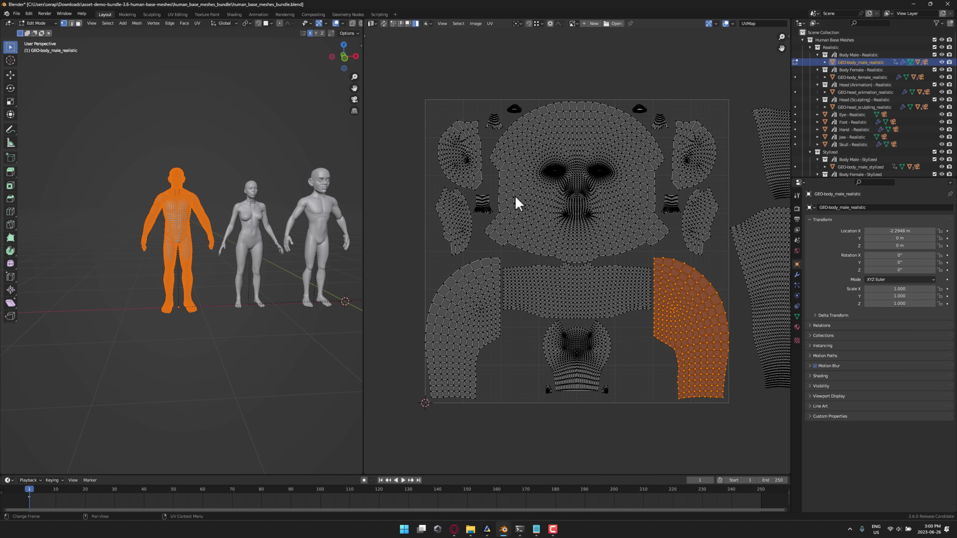
Pack the selected UV islands with the Bounding Box shape method, Scaled margin method, 0.005 margin and Closest UDIM target.
{"action": "left_click", "coordinate": [490, 24]}
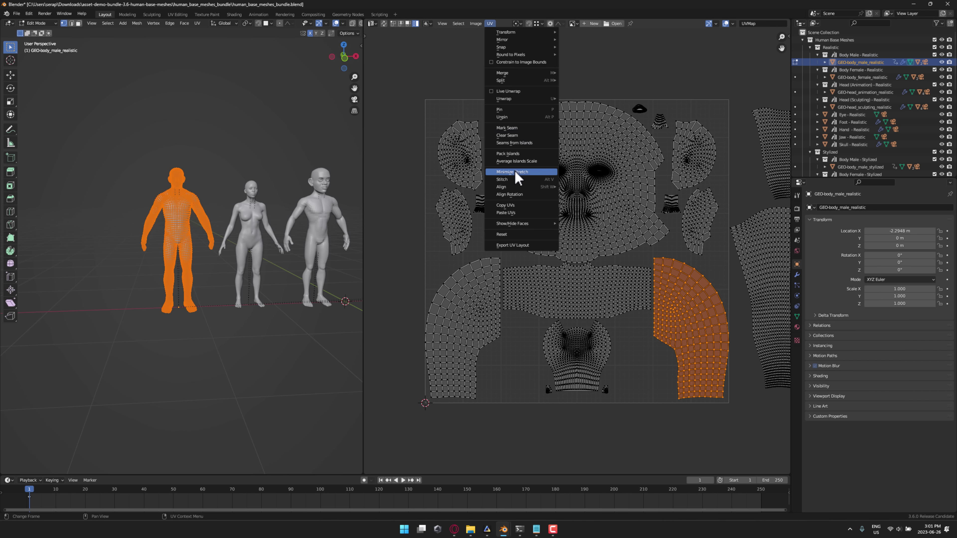
{"action": "left_click", "coordinate": [509, 155]}
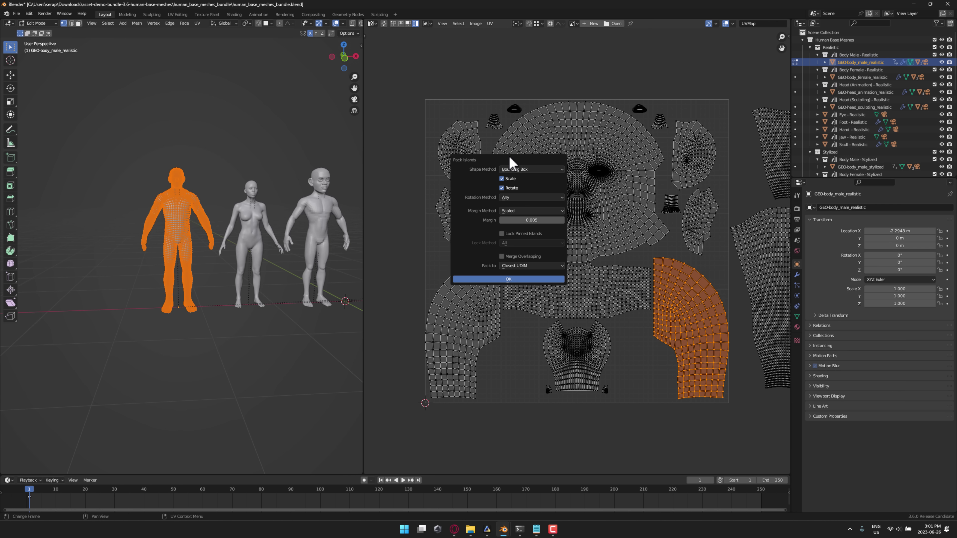
{"action": "left_click", "coordinate": [544, 211]}
{"action": "left_click", "coordinate": [543, 210]}
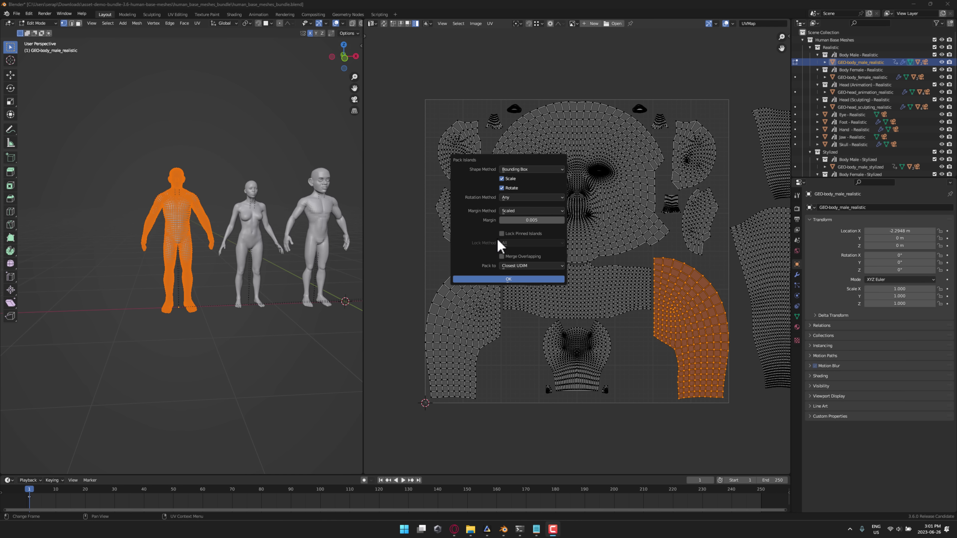
{"action": "left_click", "coordinate": [549, 171]}
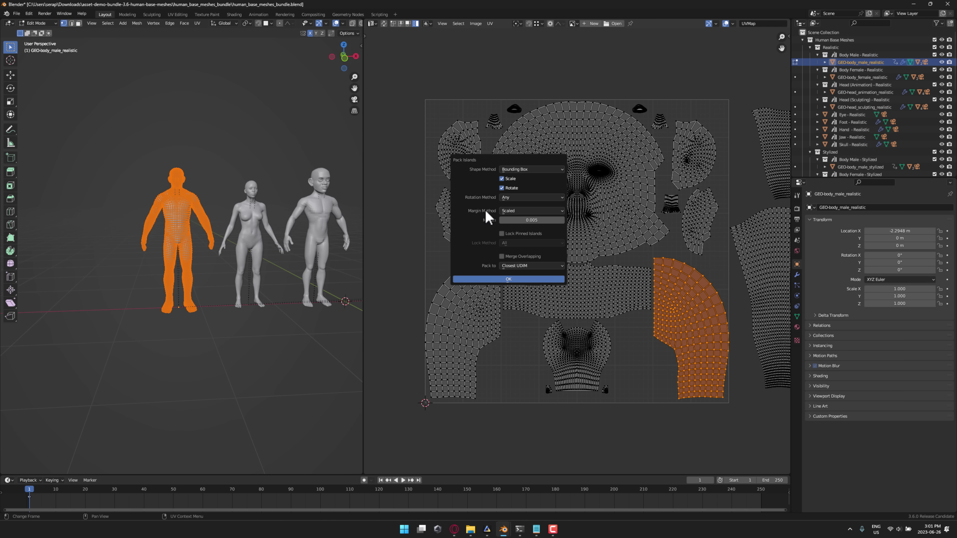
{"action": "left_click", "coordinate": [522, 279]}
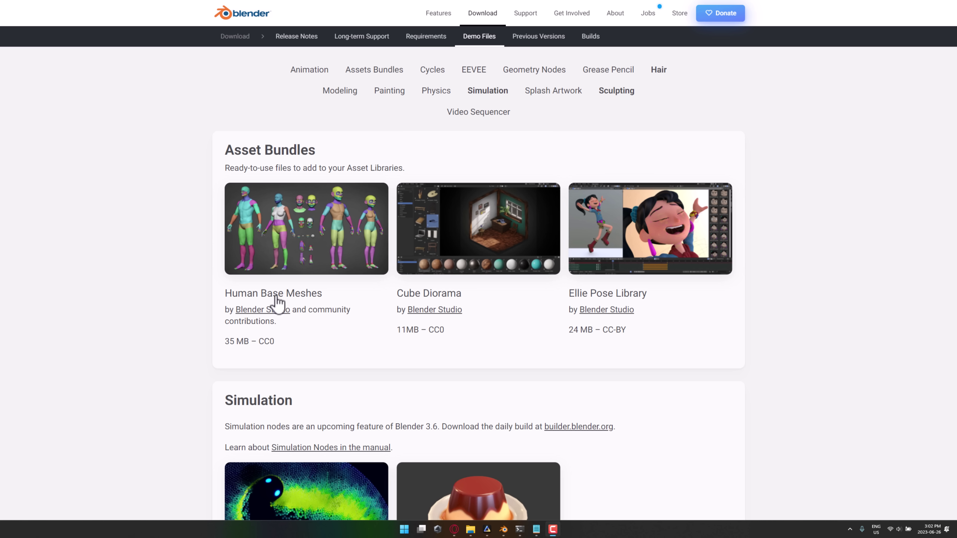
In the web browser, look through the Blender demo files from Asset Bundles and Simulation to EEVEE and Cycles, and return to the start.
{"action": "scroll", "coordinate": [298, 247], "scroll_direction": "down", "scroll_amount": 2}
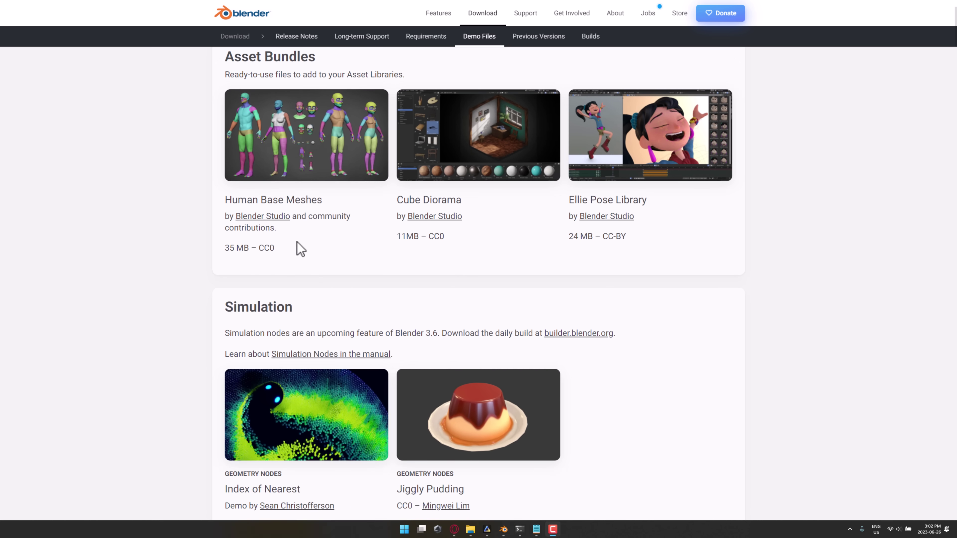
{"action": "scroll", "coordinate": [298, 247], "scroll_direction": "down", "scroll_amount": 4}
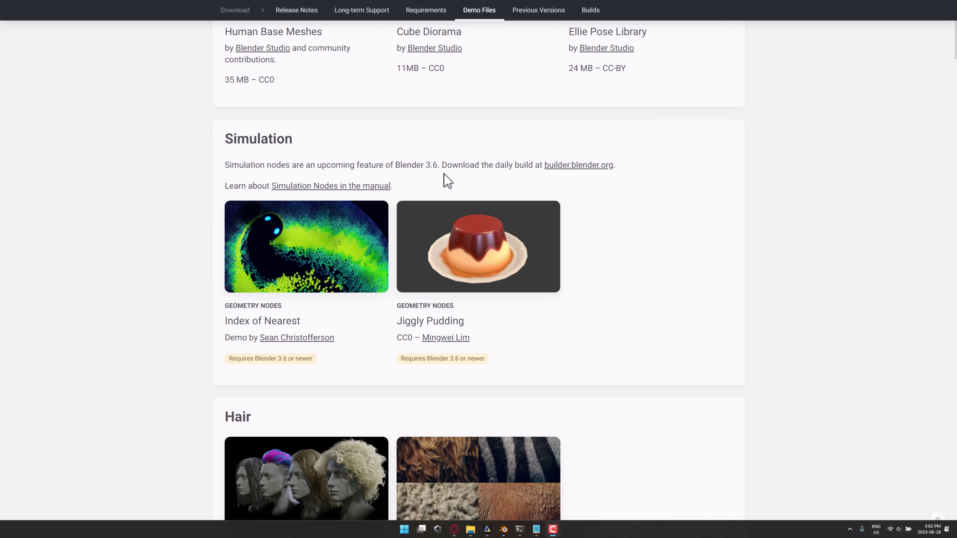
{"action": "left_click_drag", "start_coordinate": [396, 166], "coordinate": [462, 169]}
{"action": "left_click", "coordinate": [739, 347]}
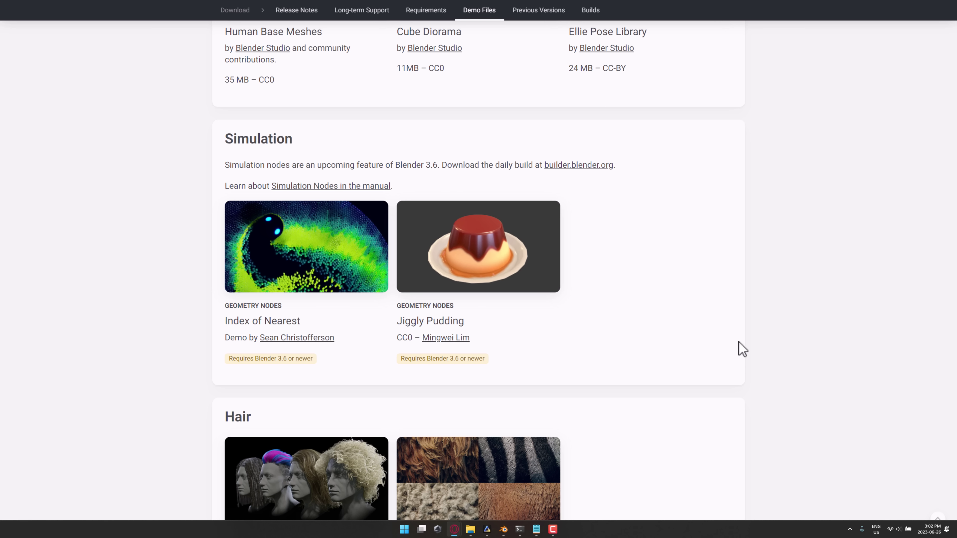
{"action": "scroll", "coordinate": [541, 342], "scroll_direction": "down", "scroll_amount": 11}
{"action": "scroll", "coordinate": [587, 336], "scroll_direction": "down", "scroll_amount": 20}
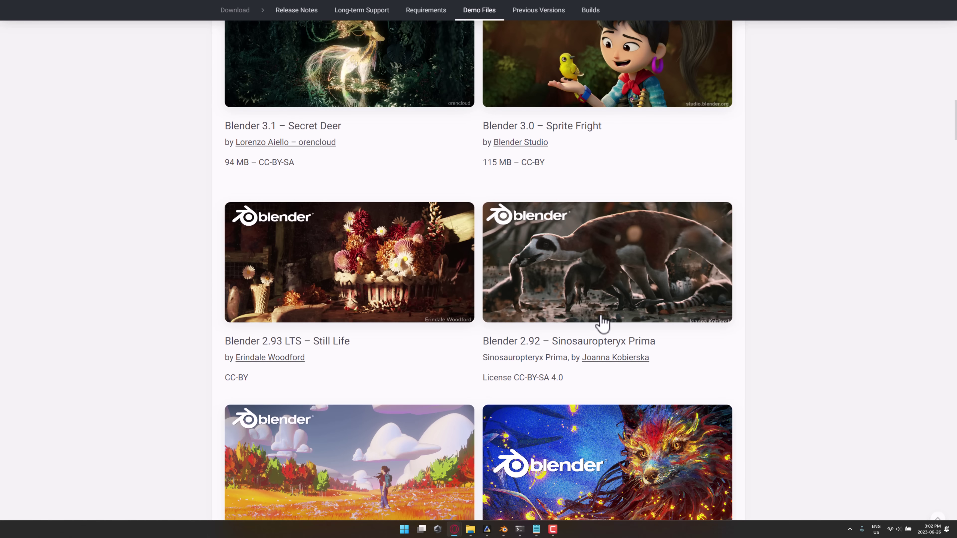
{"action": "scroll", "coordinate": [603, 319], "scroll_direction": "down", "scroll_amount": 13}
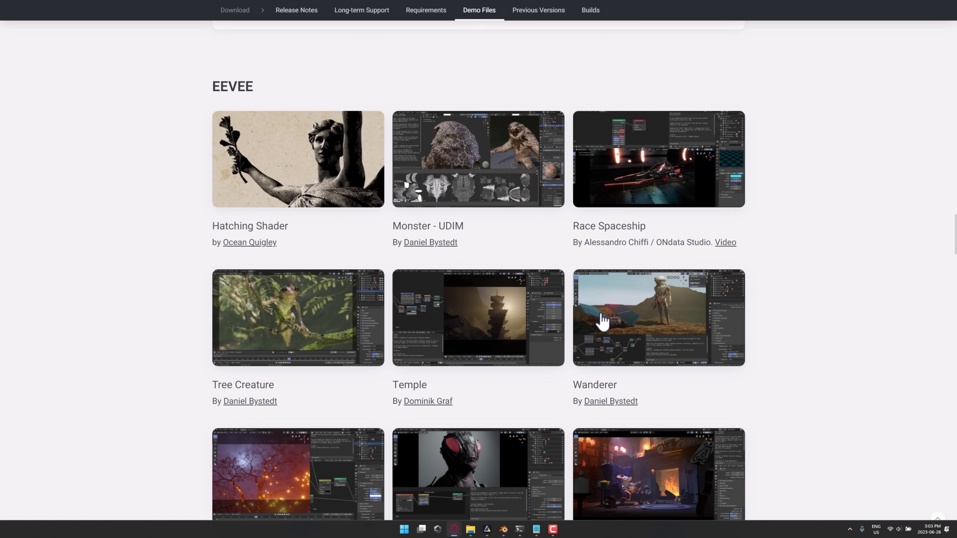
{"action": "scroll", "coordinate": [603, 320], "scroll_direction": "down", "scroll_amount": 2}
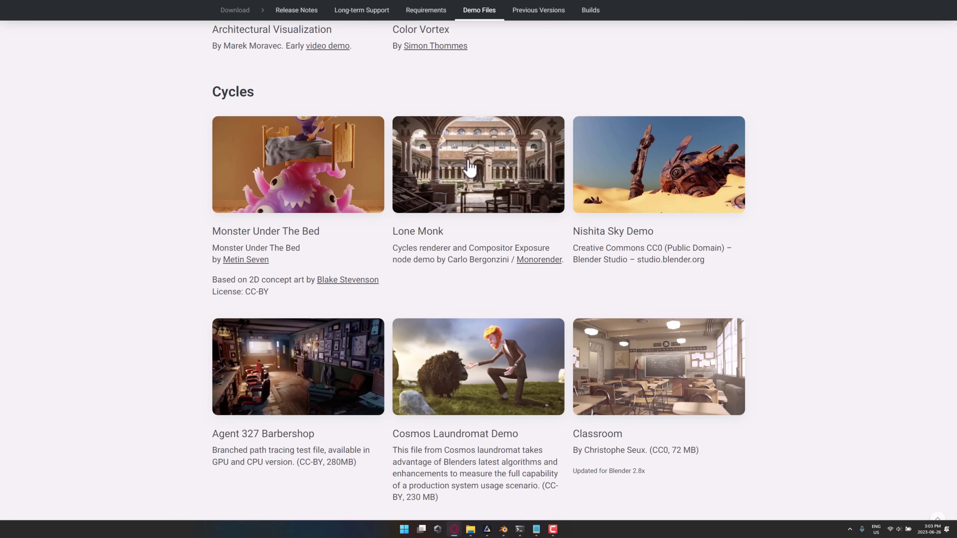
{"action": "key", "text": "Home"}
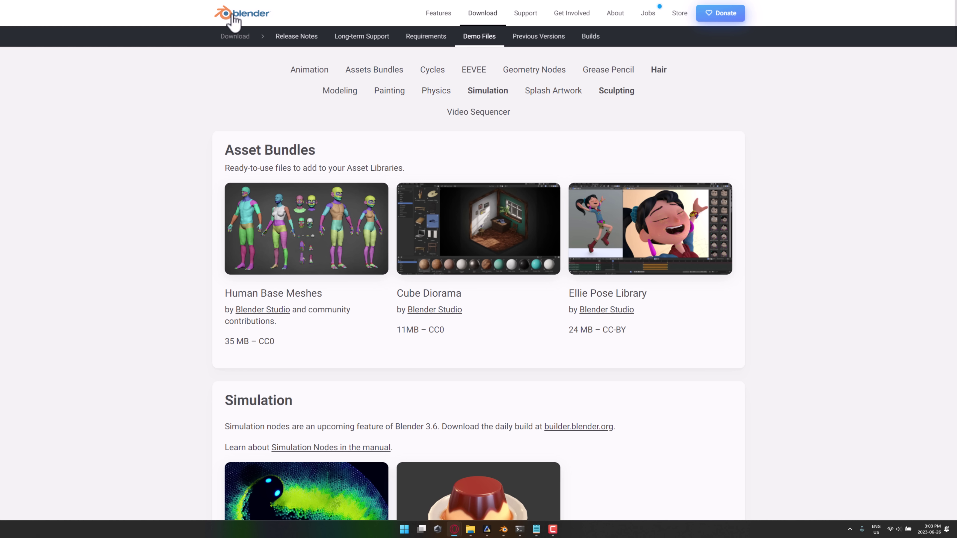